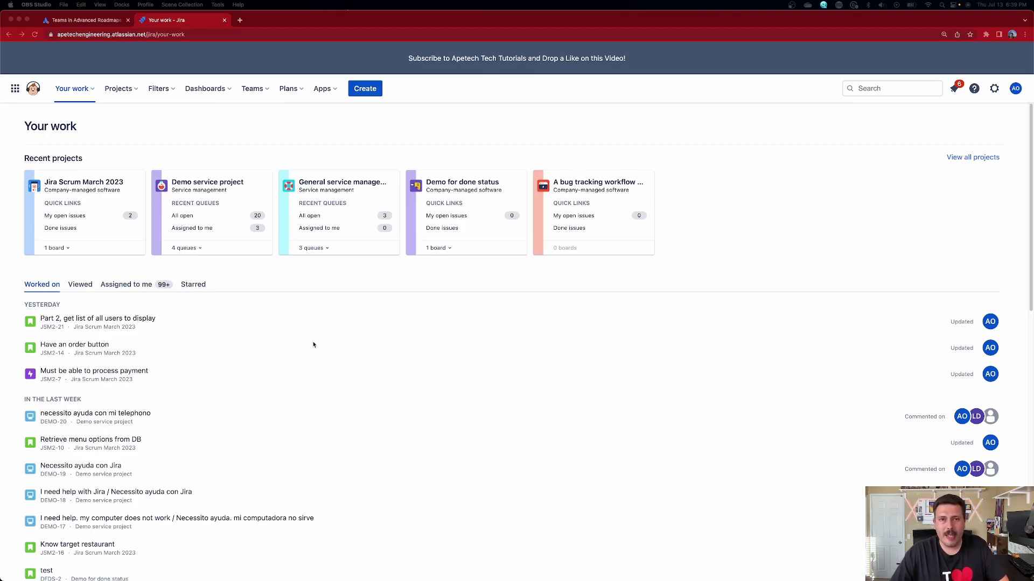
Open the Jira Scrum March 2023 project and show its JSM2 epic timeline, including JSM2-6.
click(74, 188)
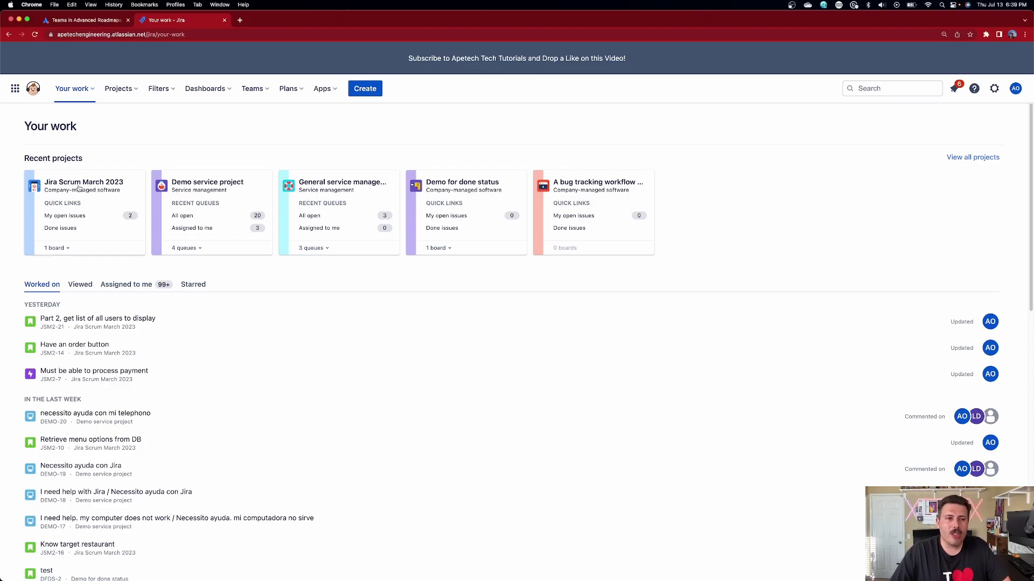
click(74, 187)
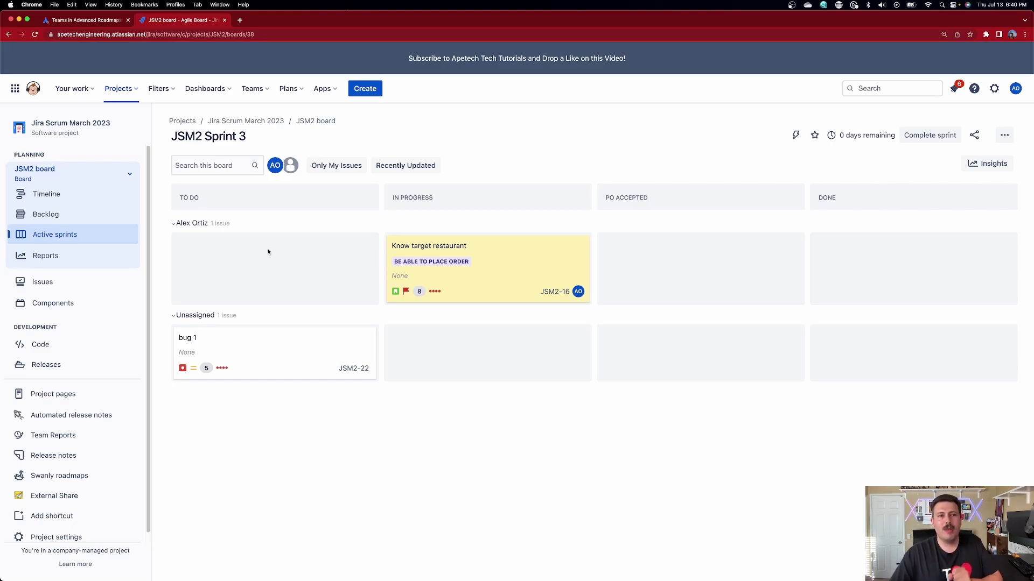
drag(31, 135, 70, 136)
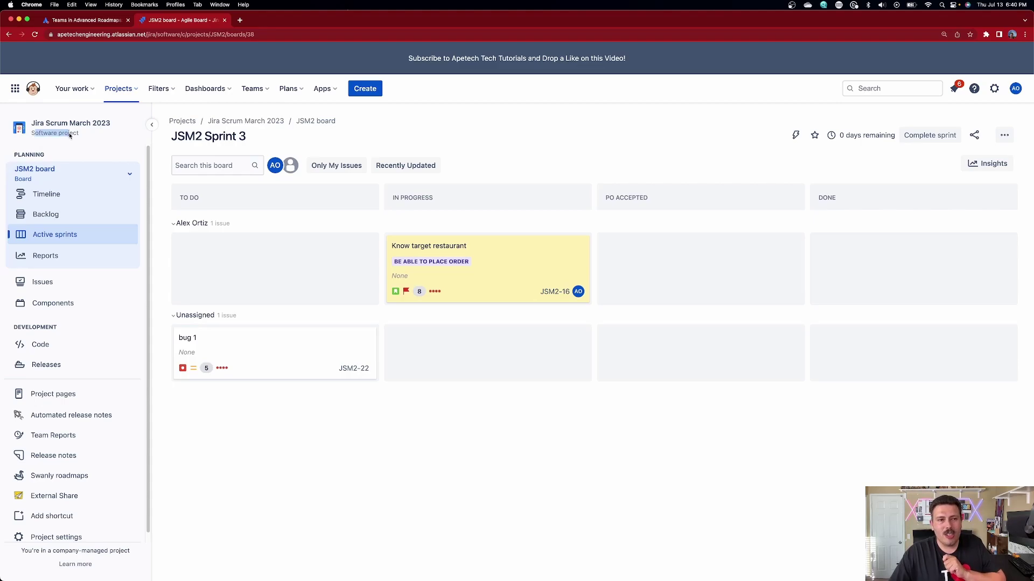
click(52, 197)
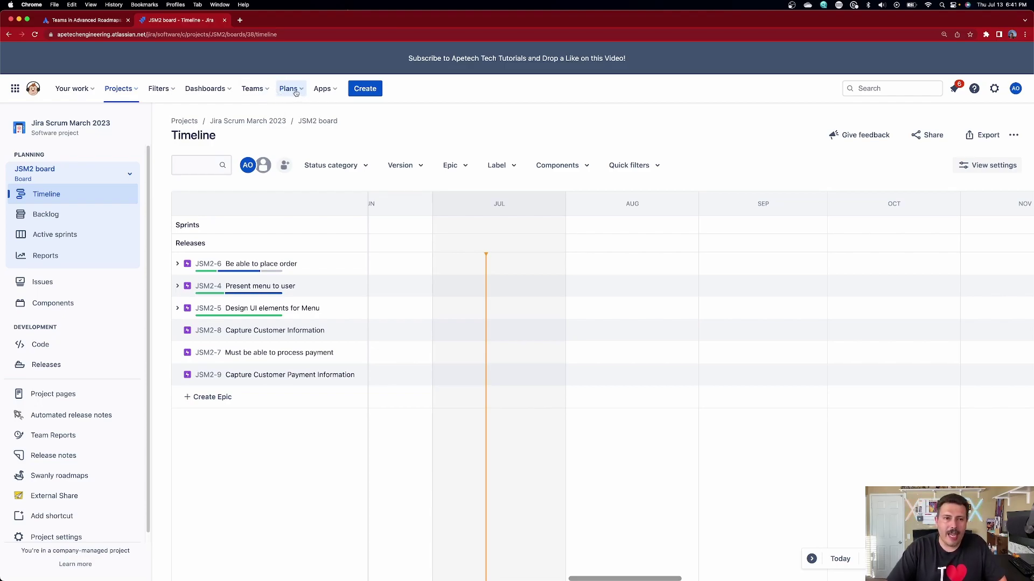
Switch to the Thanksgiving Demo plan from the Plans menu to see its initiative timeline.
click(290, 88)
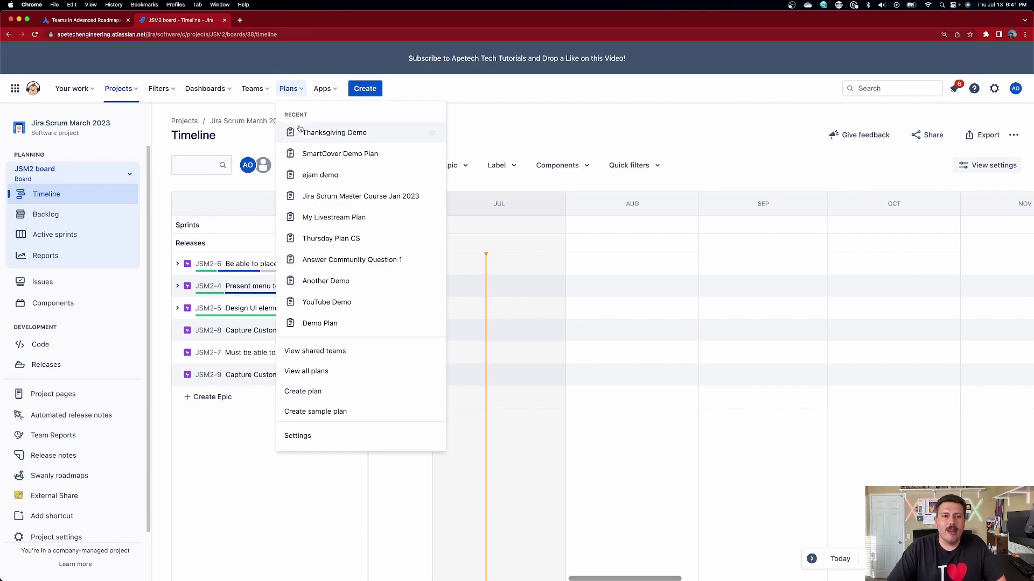
click(317, 139)
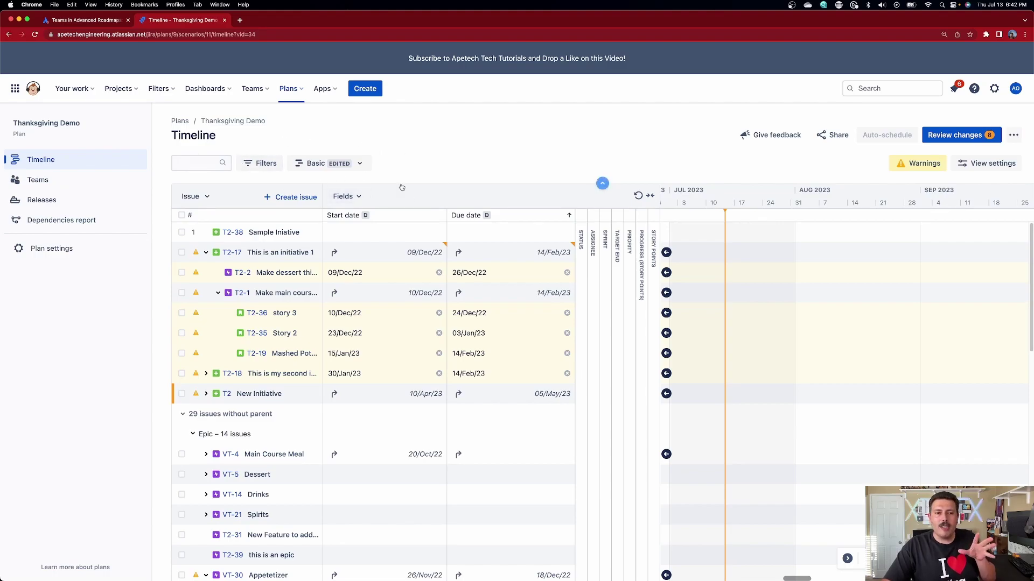
click(996, 166)
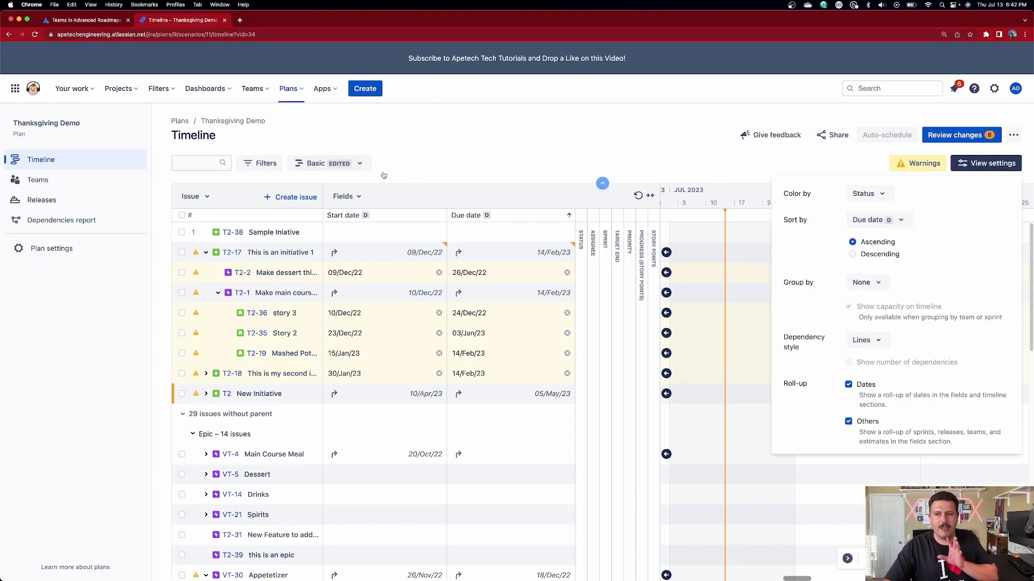
click(415, 144)
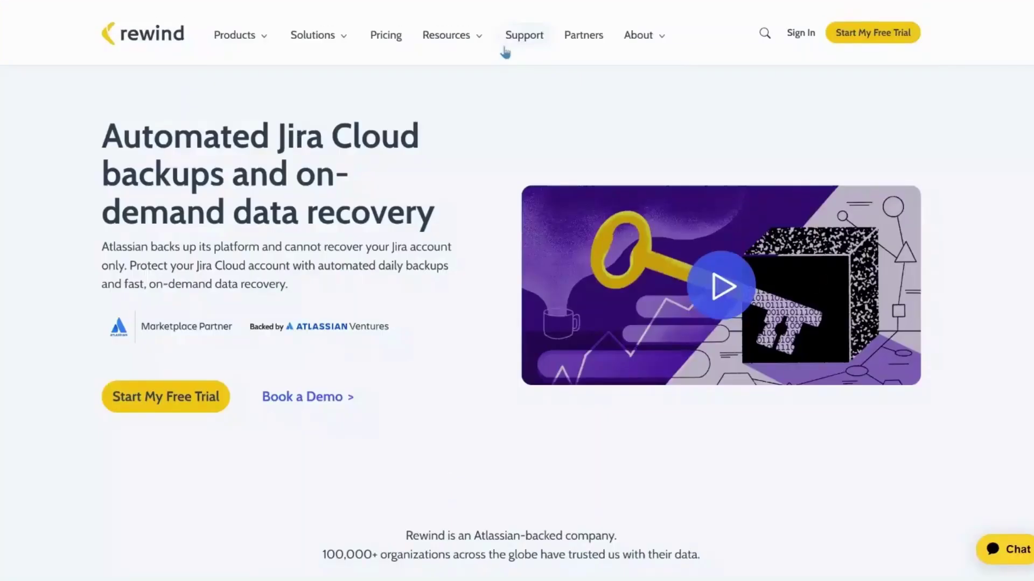
Scroll the Rewind Jira backup page past Security and Compliance to the Full Backup Coverage icons.
scroll(505, 50, down, 3)
scroll(508, 52, down, 5)
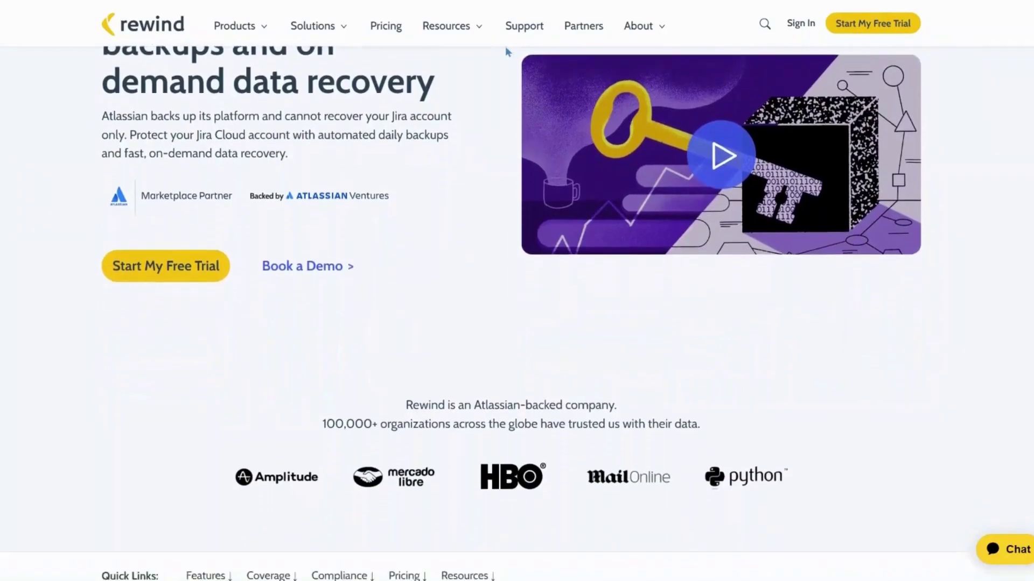
scroll(517, 312, down, 5)
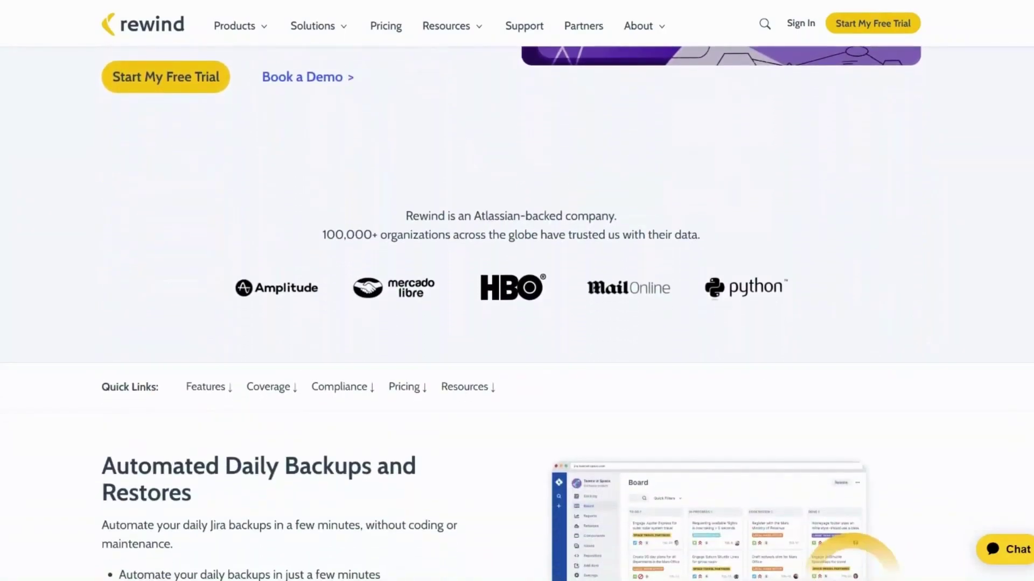
scroll(517, 312, down, 1)
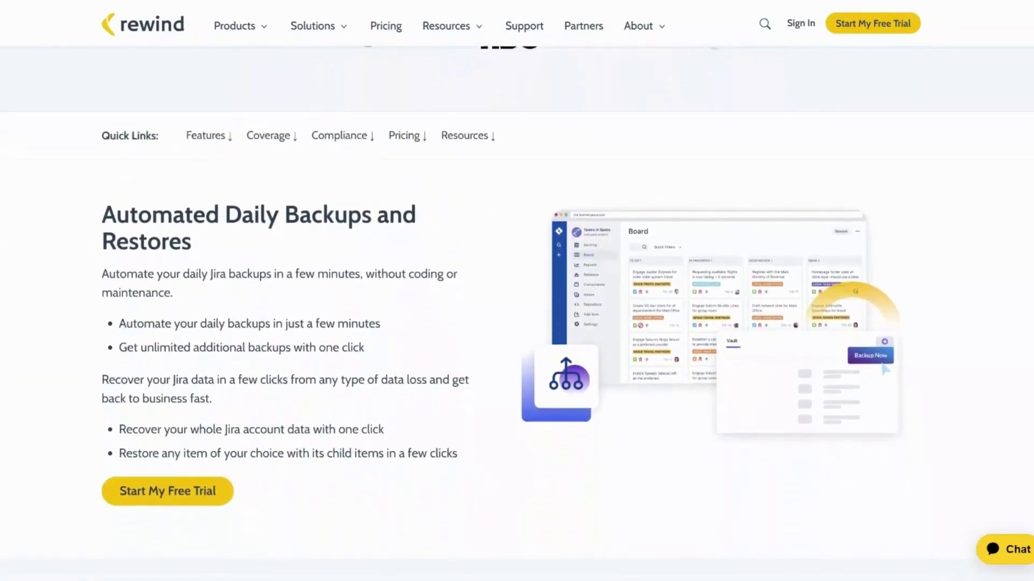
scroll(516, 312, down, 2)
scroll(517, 312, down, 3)
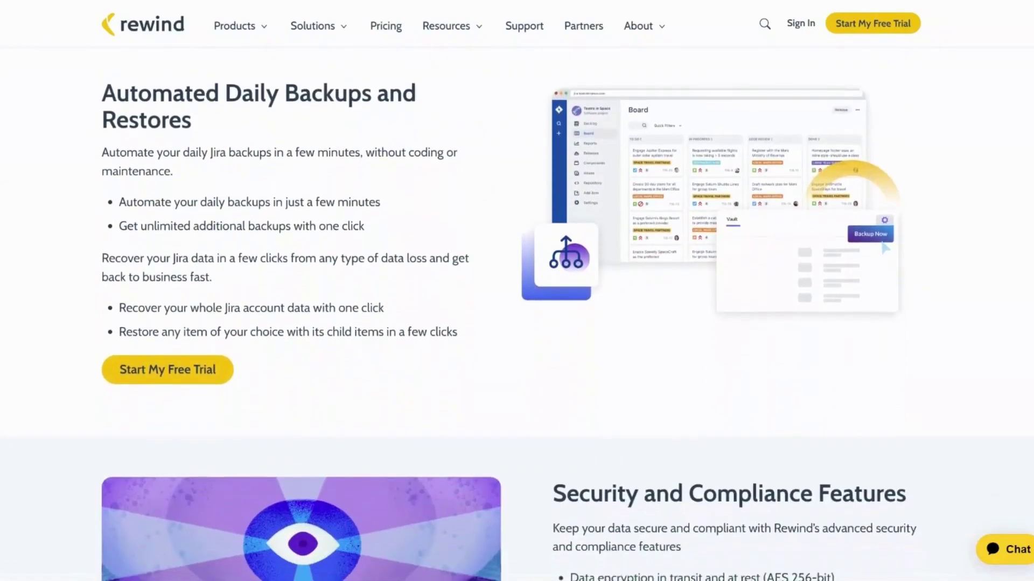
scroll(517, 313, down, 2)
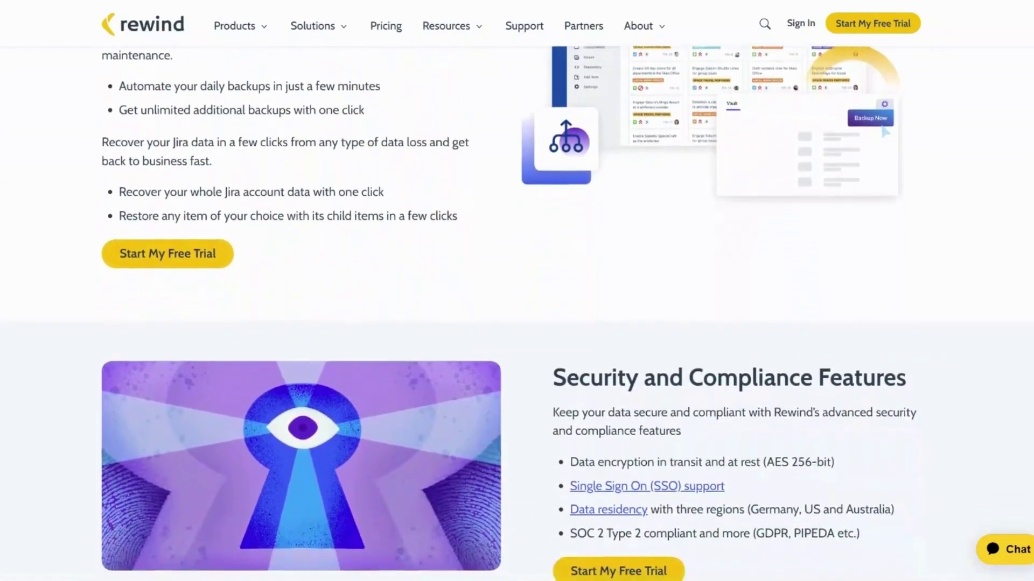
scroll(517, 312, down, 4)
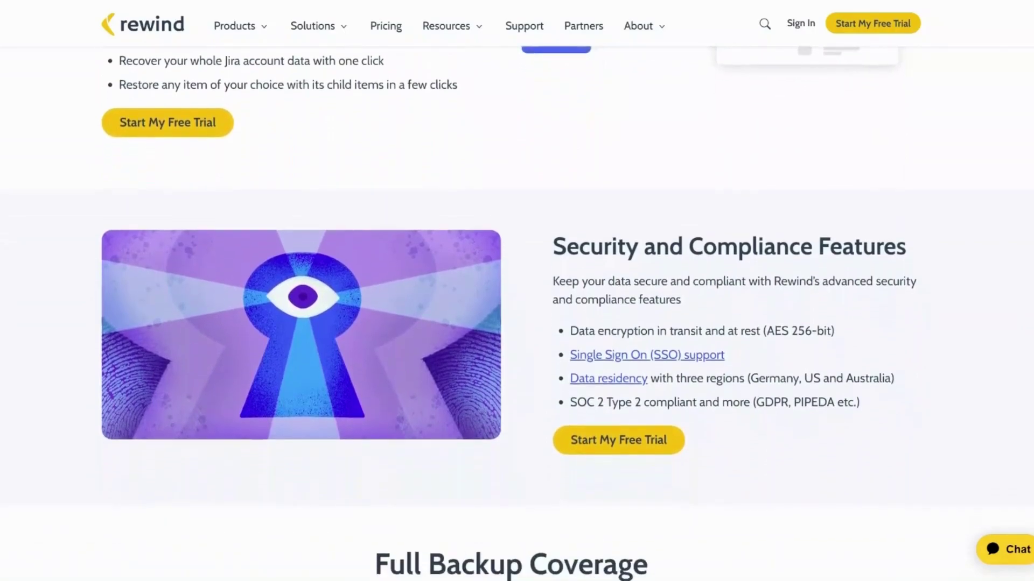
scroll(517, 312, down, 4)
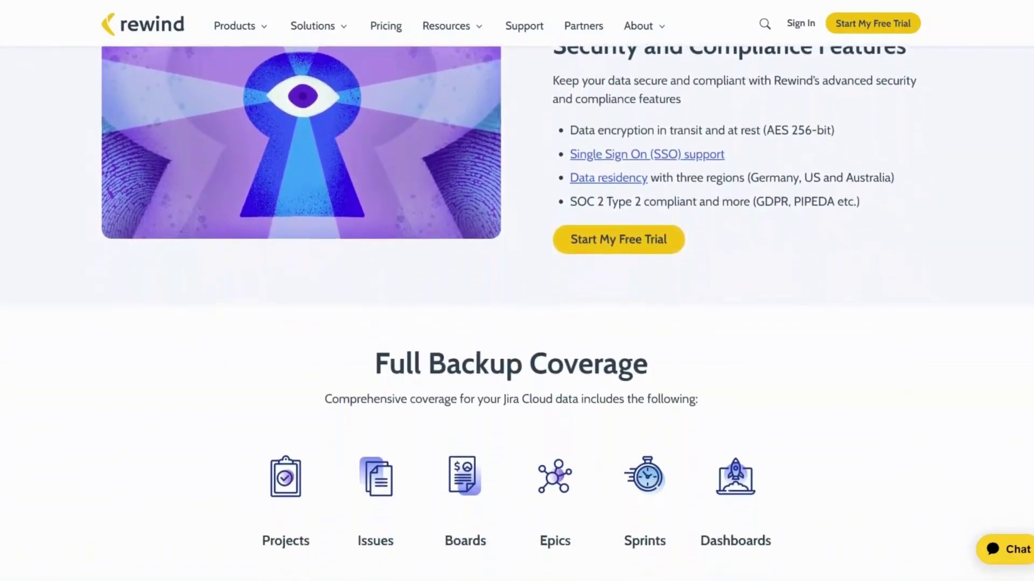
scroll(517, 312, down, 3)
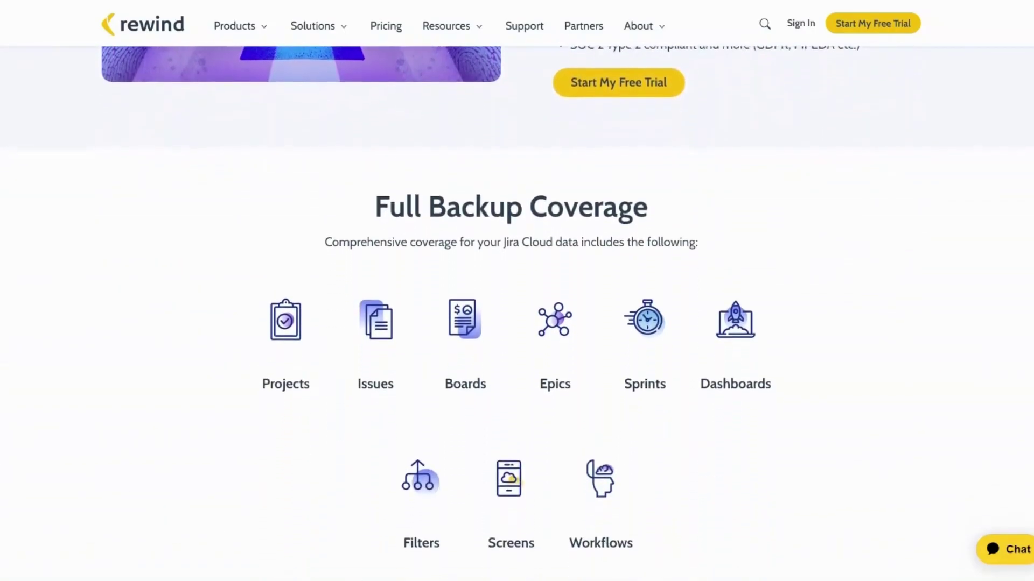
scroll(517, 312, down, 3)
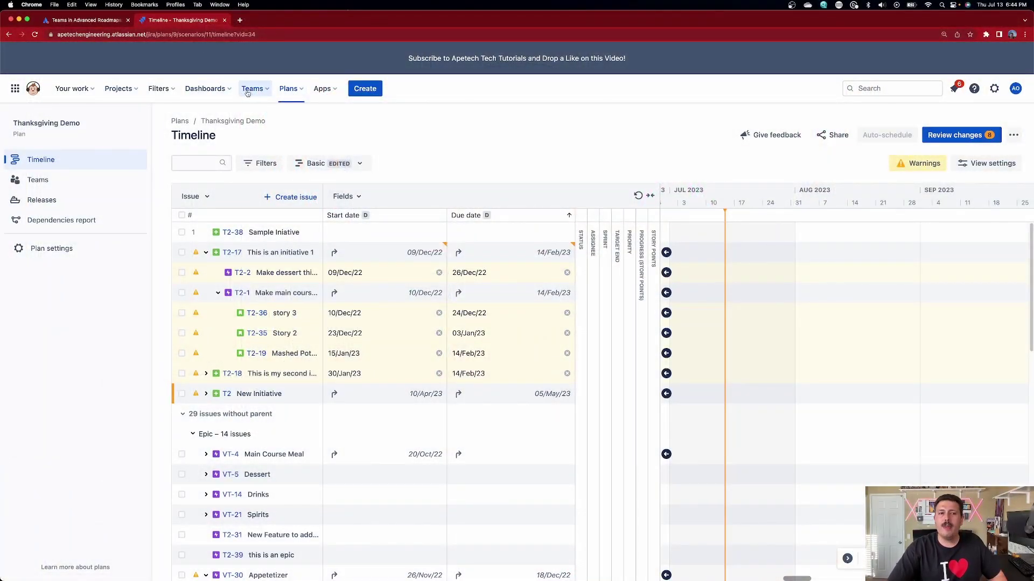
Show the Teams menu listing app collaborators and A - Team with 1 member.
click(248, 93)
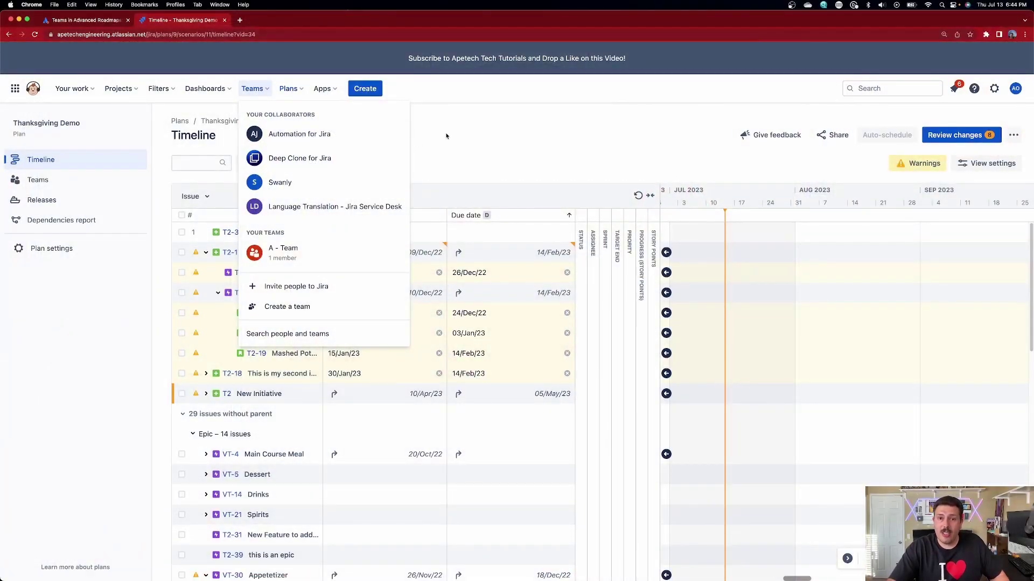
Bring up the Plans dropdown in the top navigation.
click(293, 93)
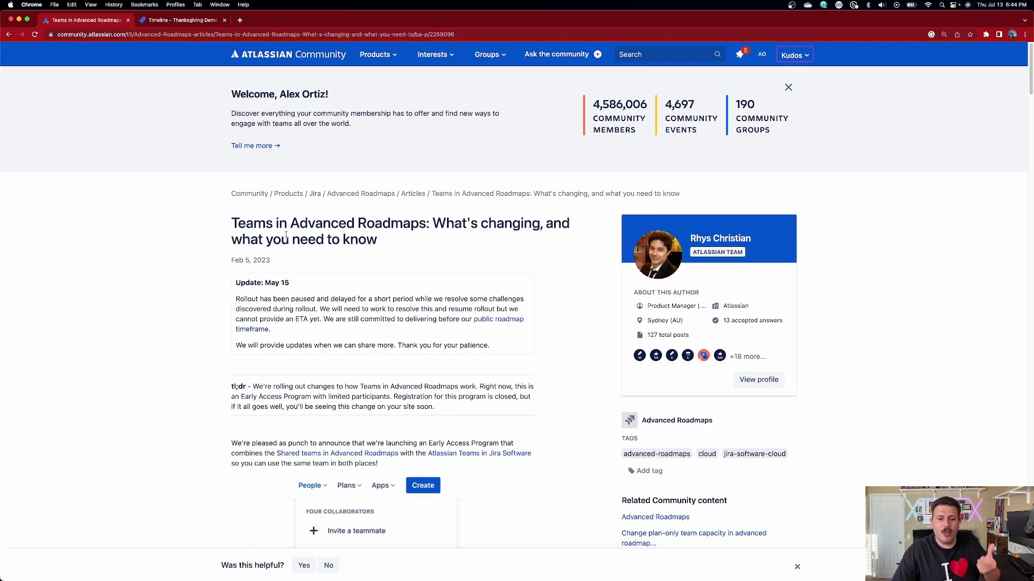
Scroll the article and select the 'Shared teams in Advanced Roadmaps' link text.
scroll(286, 235, down, 5)
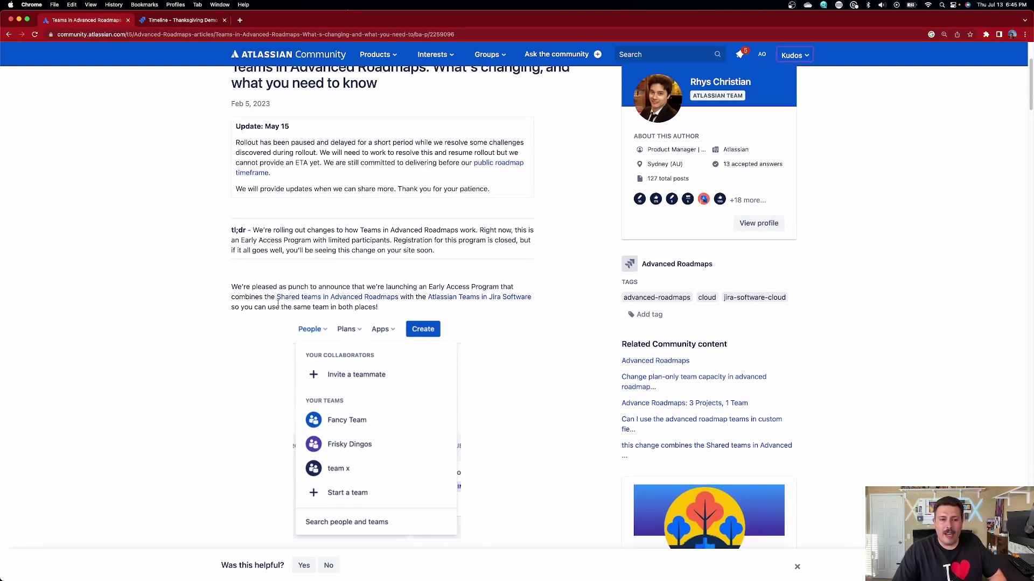
drag(277, 301, 405, 300)
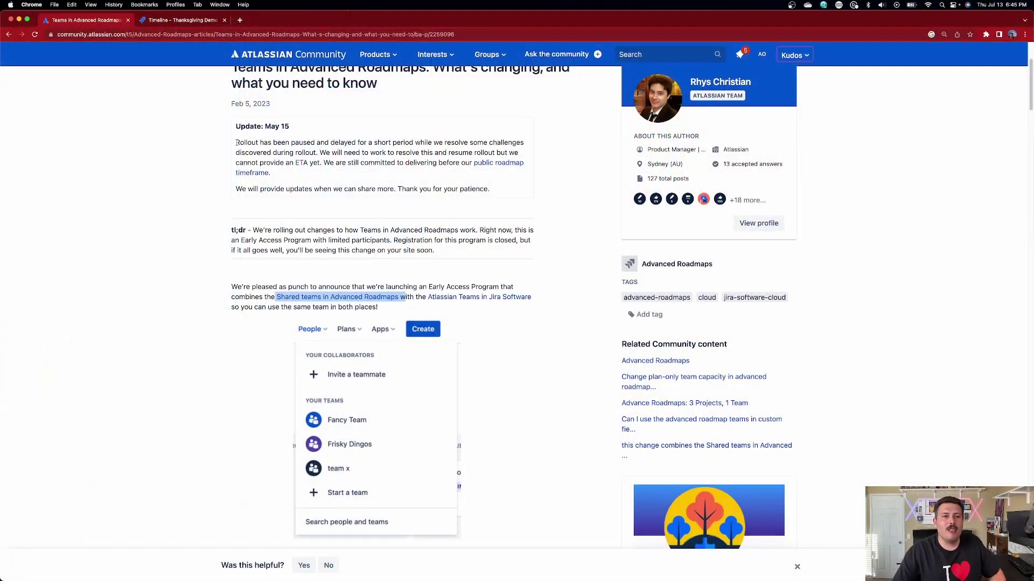
Select the first lines of the 'Update: May 15' box about the paused rollout.
drag(236, 143, 378, 152)
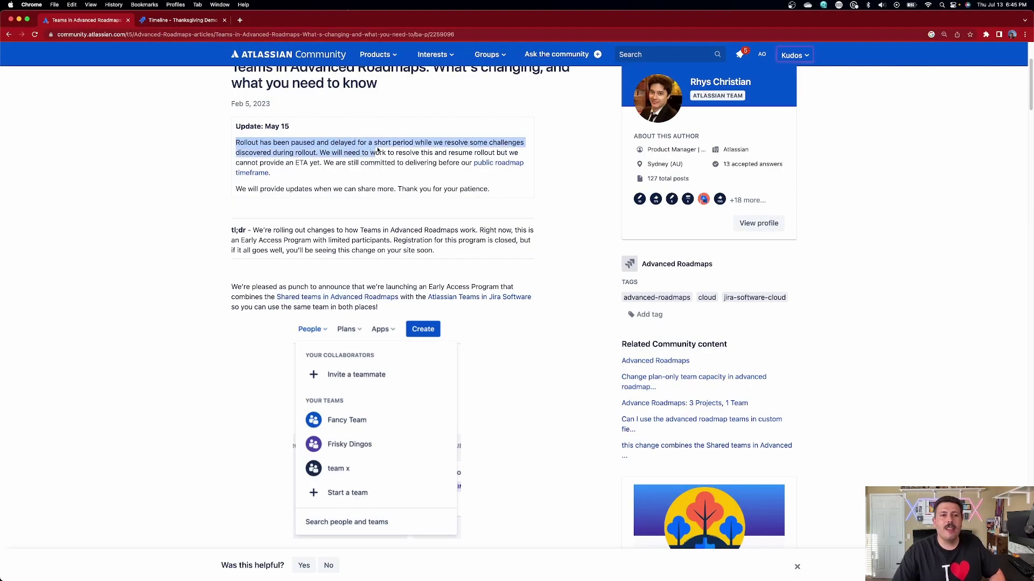
Deselect the May 15 update text and scroll to the Early Access Program availability note.
click(418, 156)
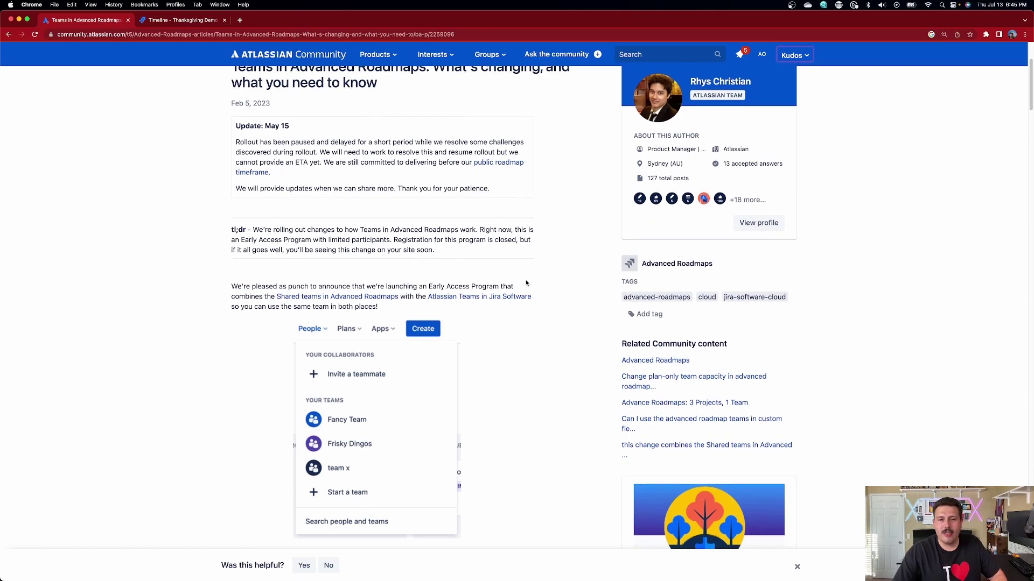
scroll(526, 282, down, 2)
scroll(526, 282, down, 3)
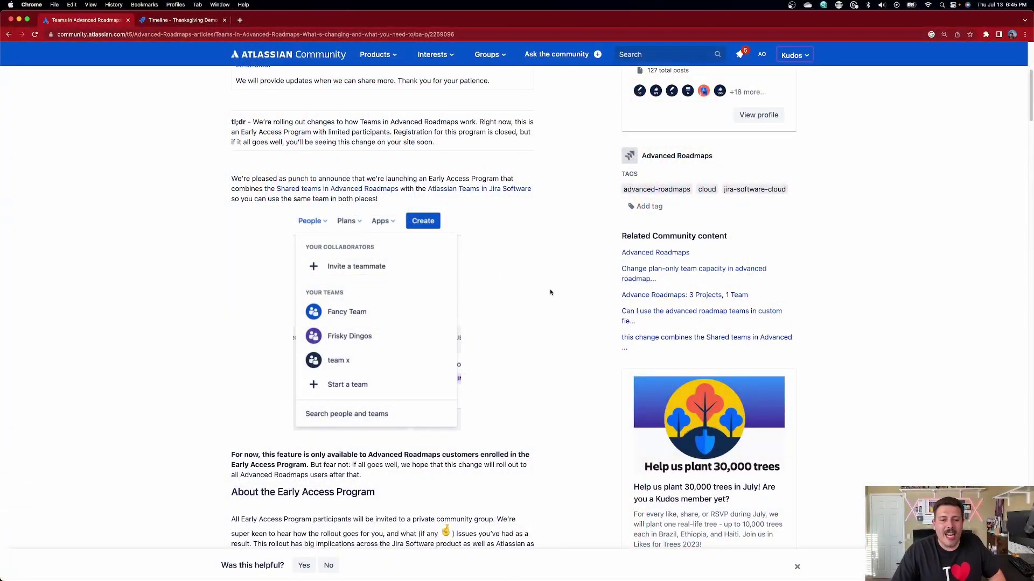
Scroll from 'What's new in Teams' down to 'Save your changes in Advanced Roadmaps'.
scroll(552, 287, down, 5)
scroll(552, 287, down, 3)
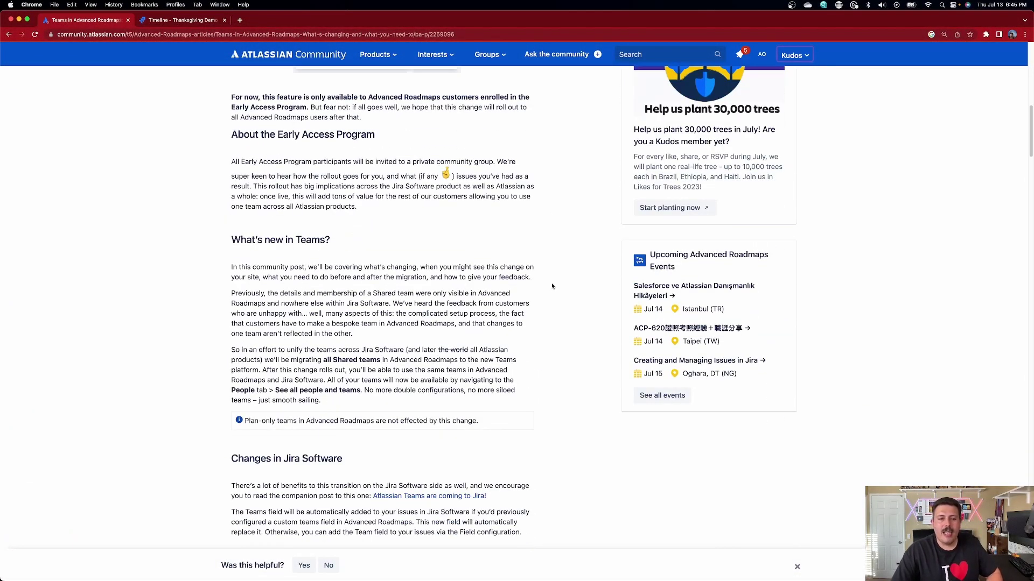
scroll(552, 287, down, 5)
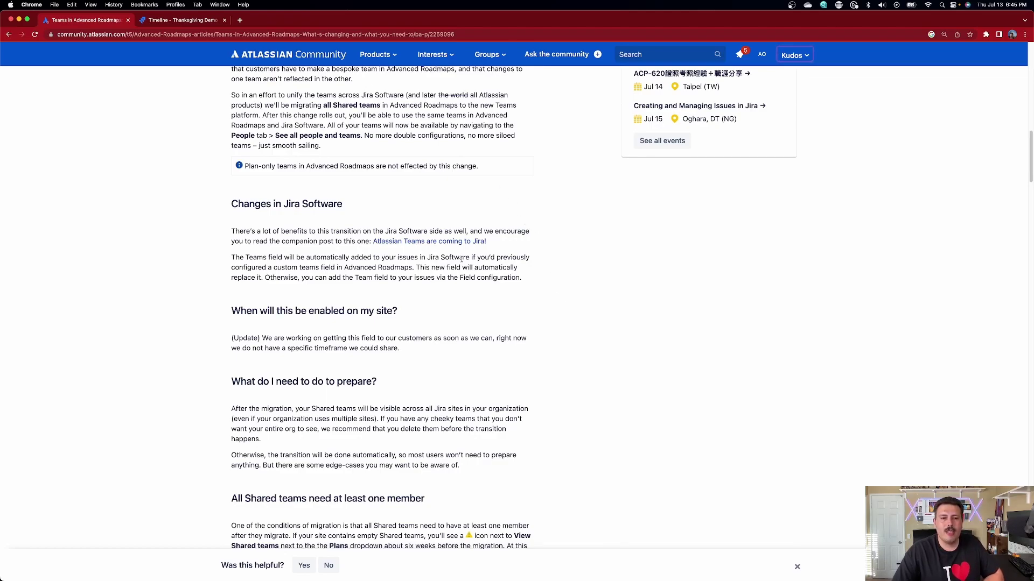
scroll(492, 294, down, 3)
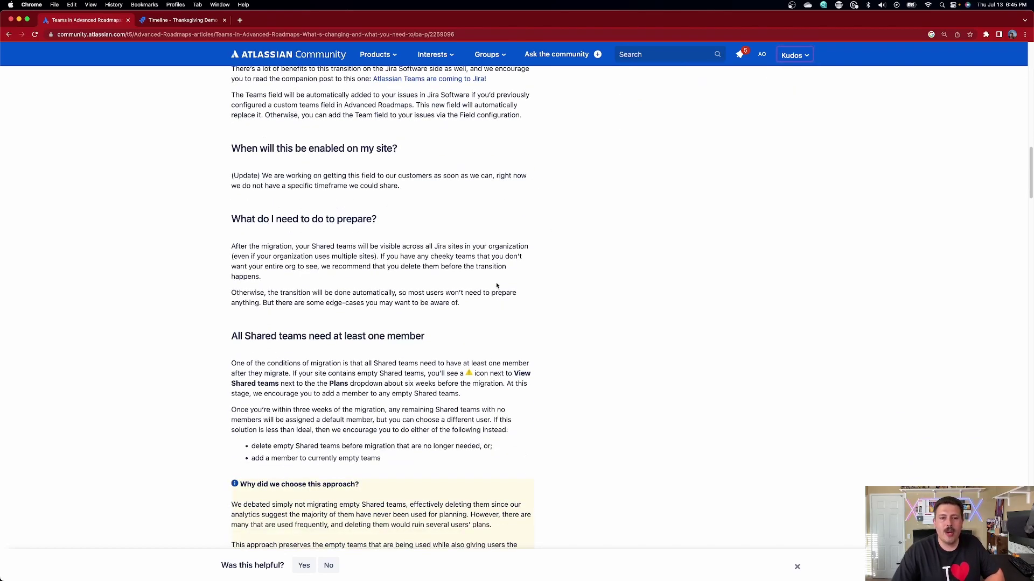
scroll(497, 286, down, 2)
scroll(496, 284, down, 2)
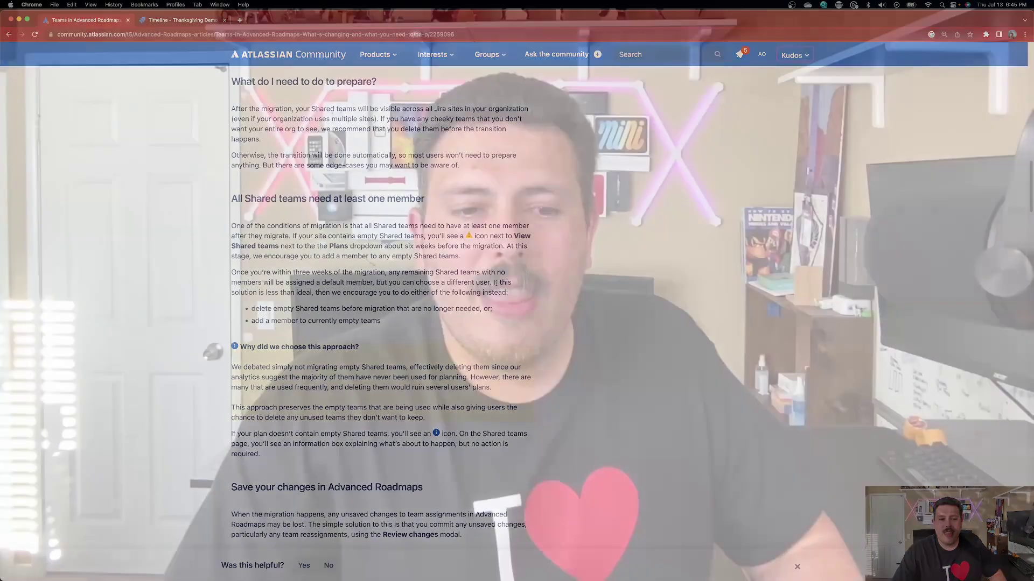